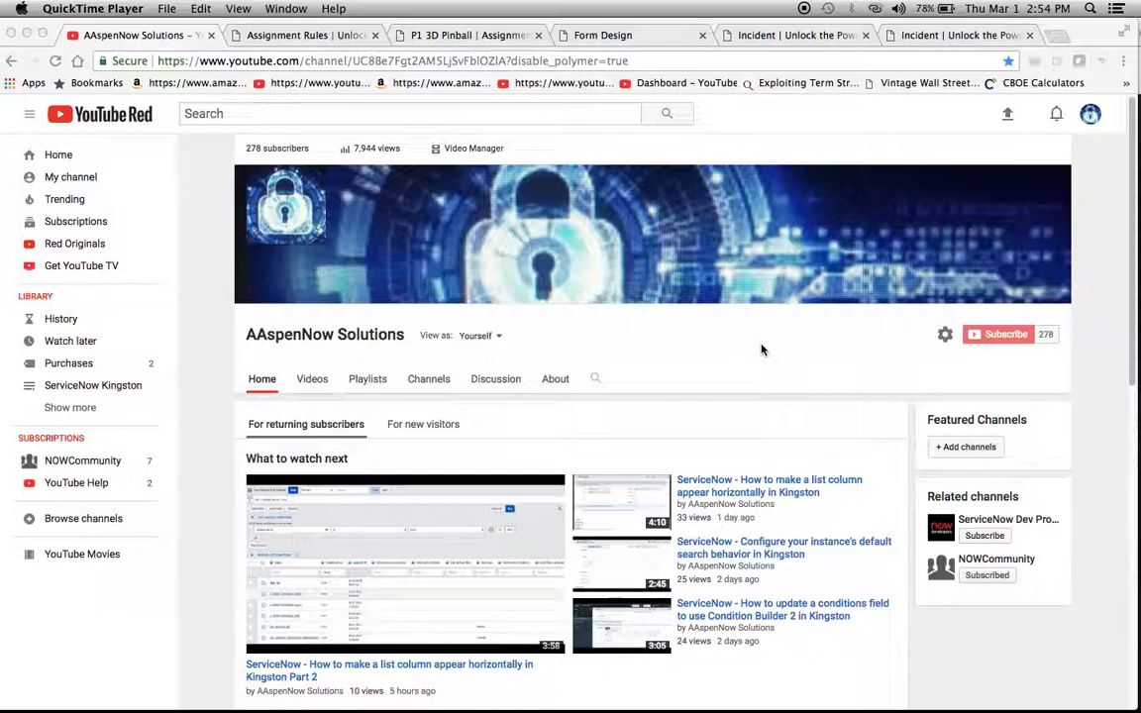
Open the full assignment rules list by entering sysrule_assignment.list in the Filter navigator.
{"action": "left_click", "coordinate": [308, 35]}
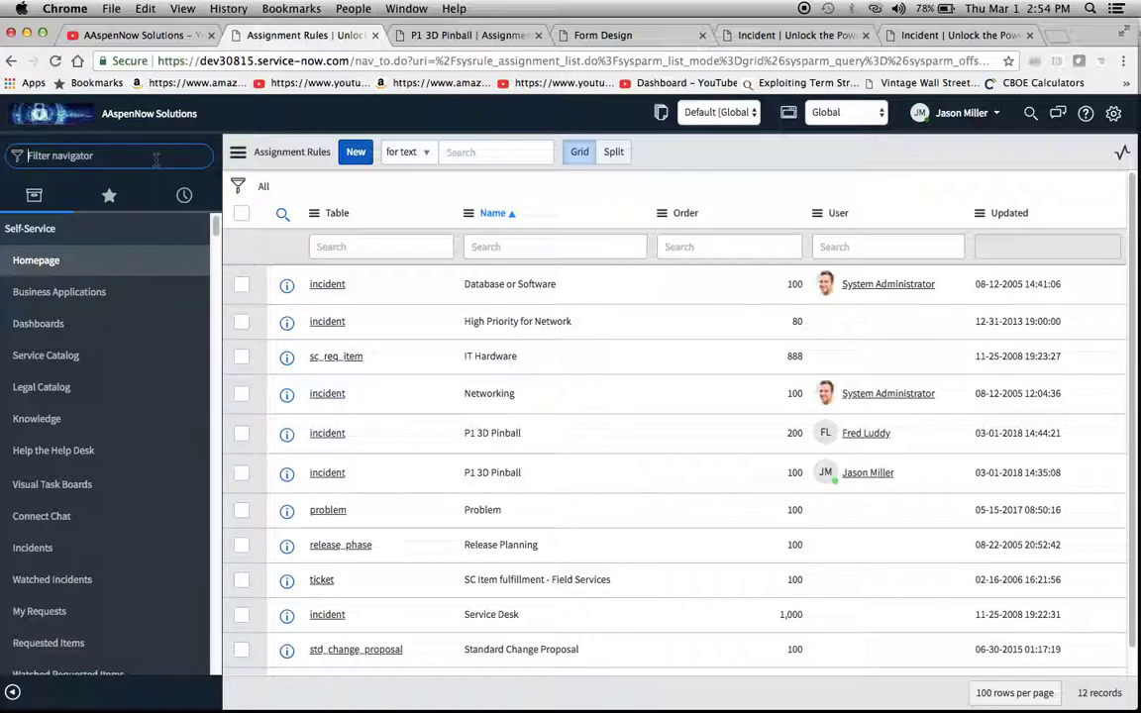
{"action": "type", "text": "sysru"}
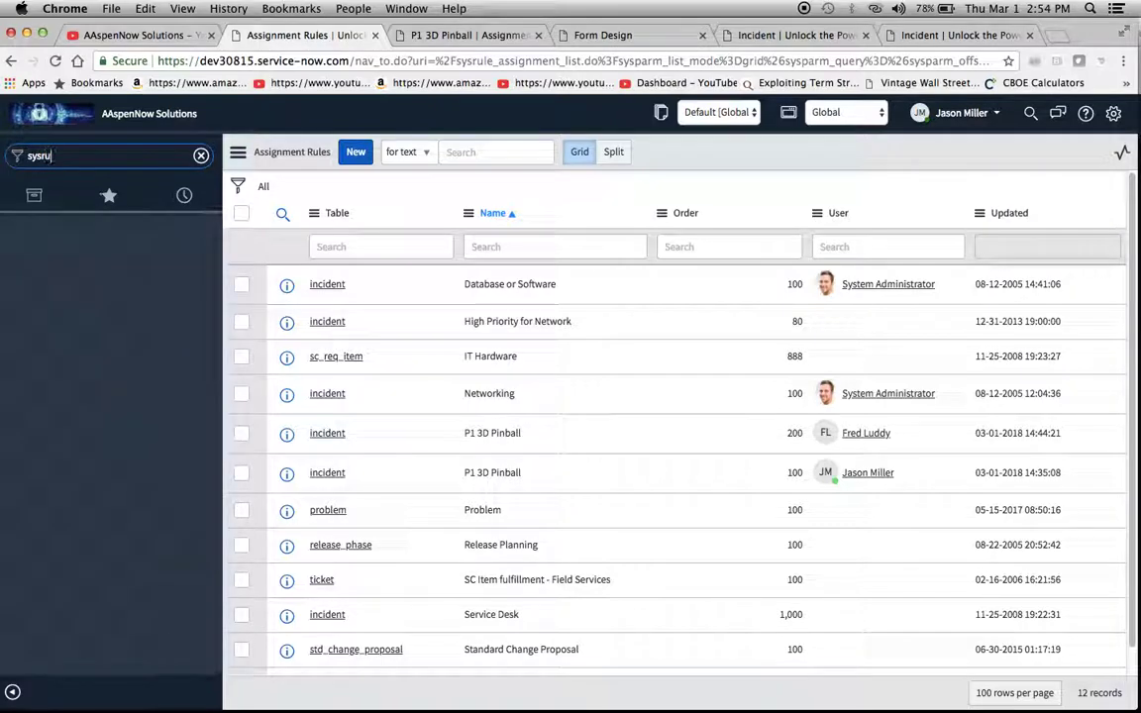
{"action": "type", "text": "le_assignment"}
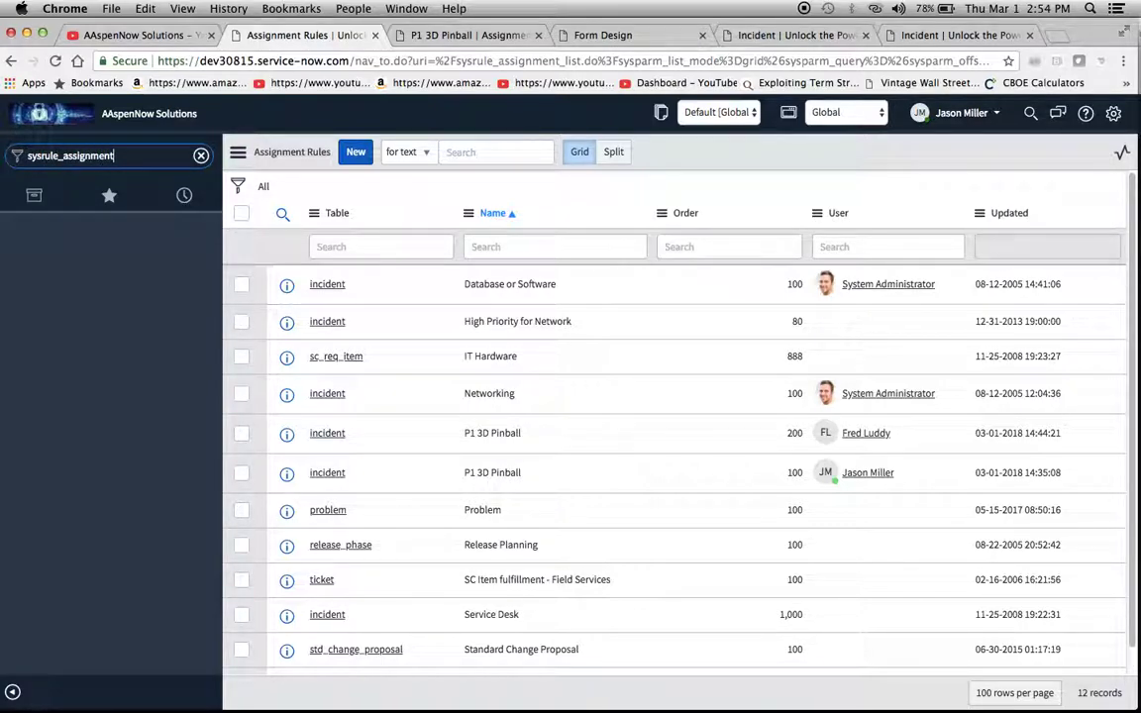
{"action": "type", "text": ".list"}
{"action": "key", "text": "Return"}
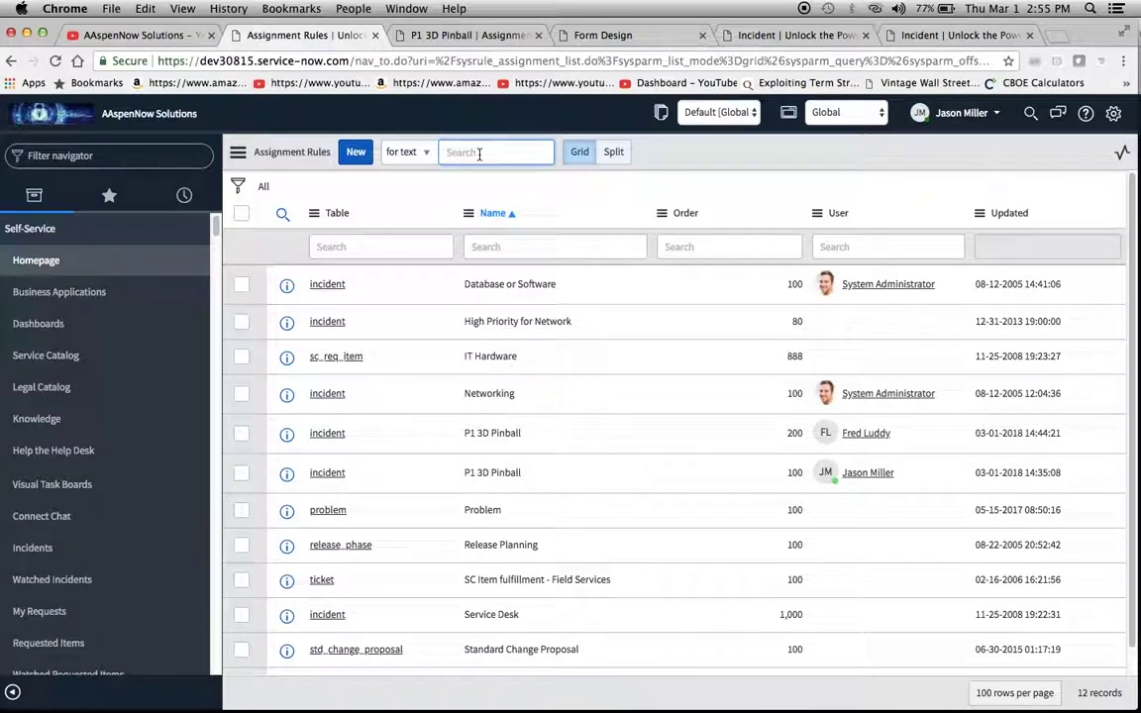
Filter the assignment rules list by the keyword p1.
{"action": "type", "text": "p1"}
{"action": "key", "text": "Return"}
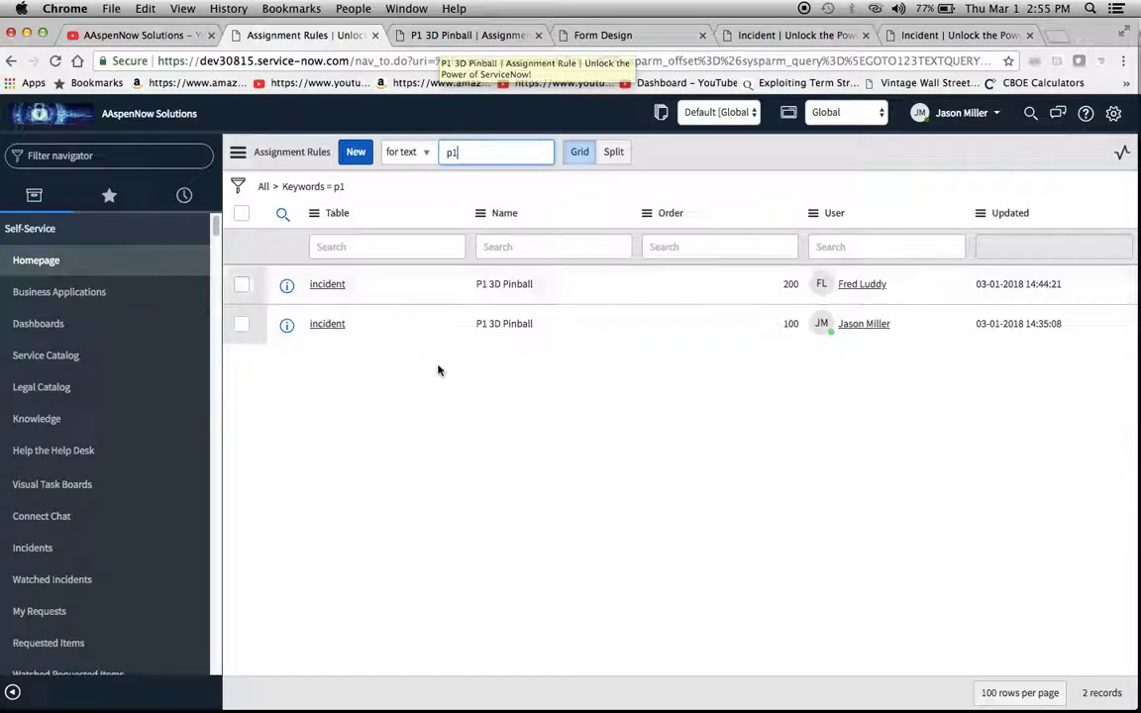
Review the order 200 rule's 1 - Critical, 3D Pinball conditions and assignee, then return to the list.
{"action": "left_click", "coordinate": [465, 37]}
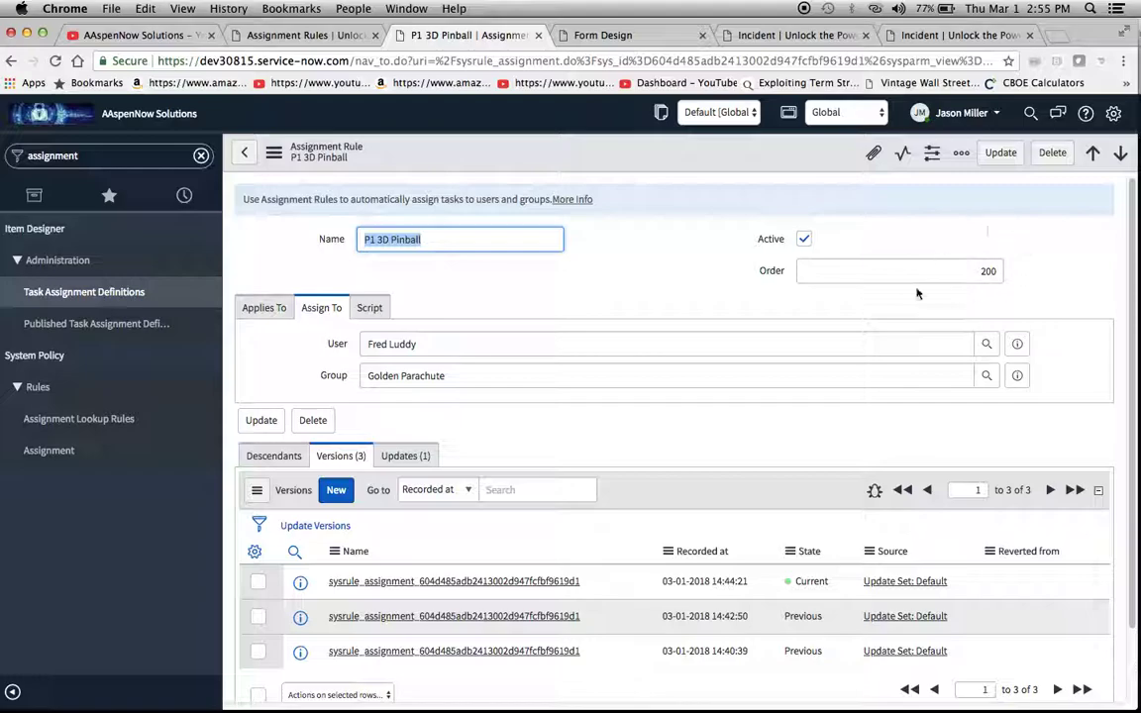
{"action": "left_click", "coordinate": [264, 308]}
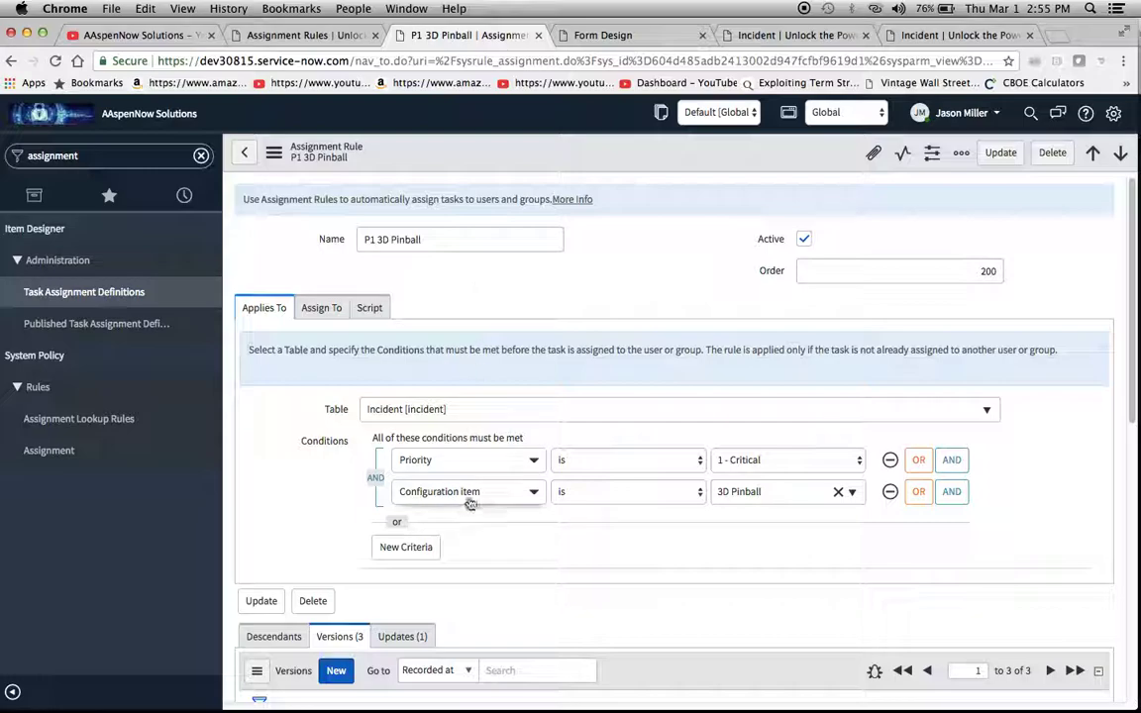
{"action": "left_click", "coordinate": [322, 311]}
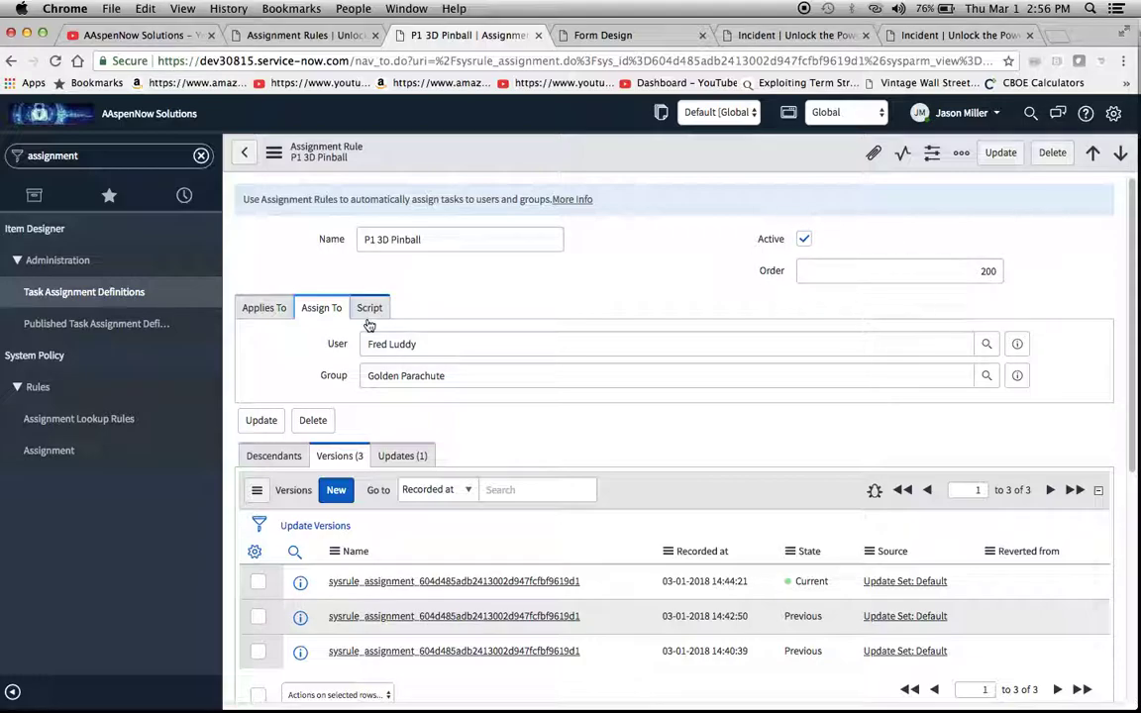
{"action": "left_click", "coordinate": [265, 309]}
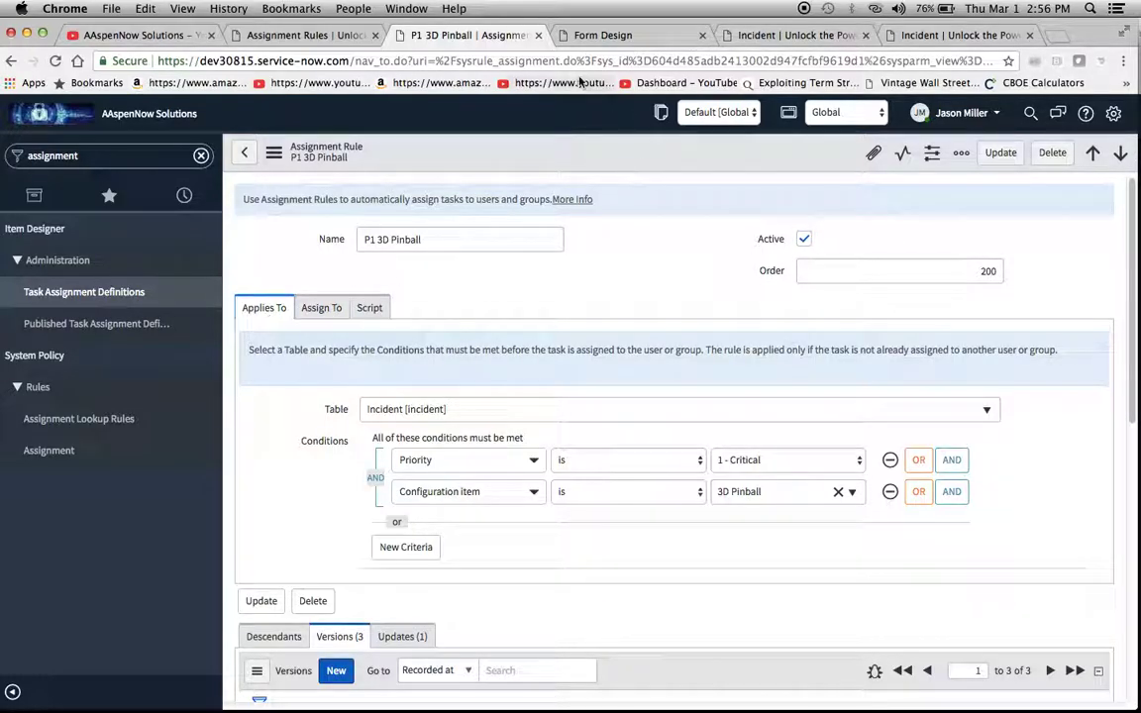
{"action": "left_click", "coordinate": [302, 36]}
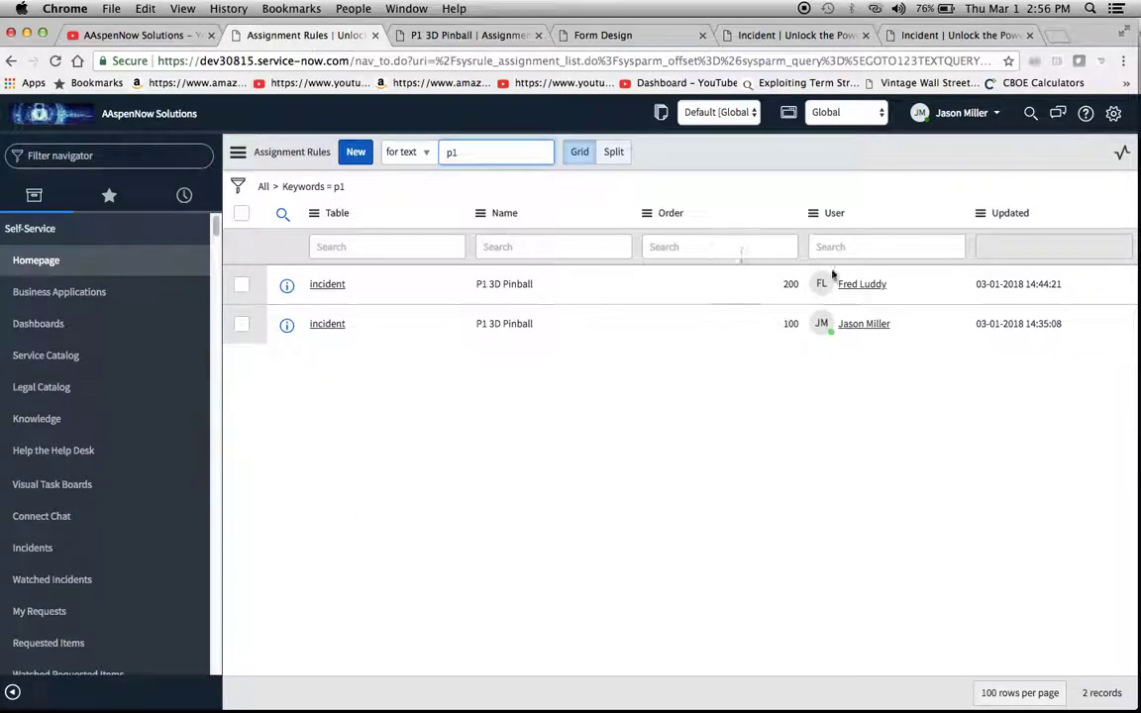
Open the order 100 P1 3D Pinball rule in a new tab, then return to the order 200 form.
{"action": "left_click", "coordinate": [328, 327], "text": "super"}
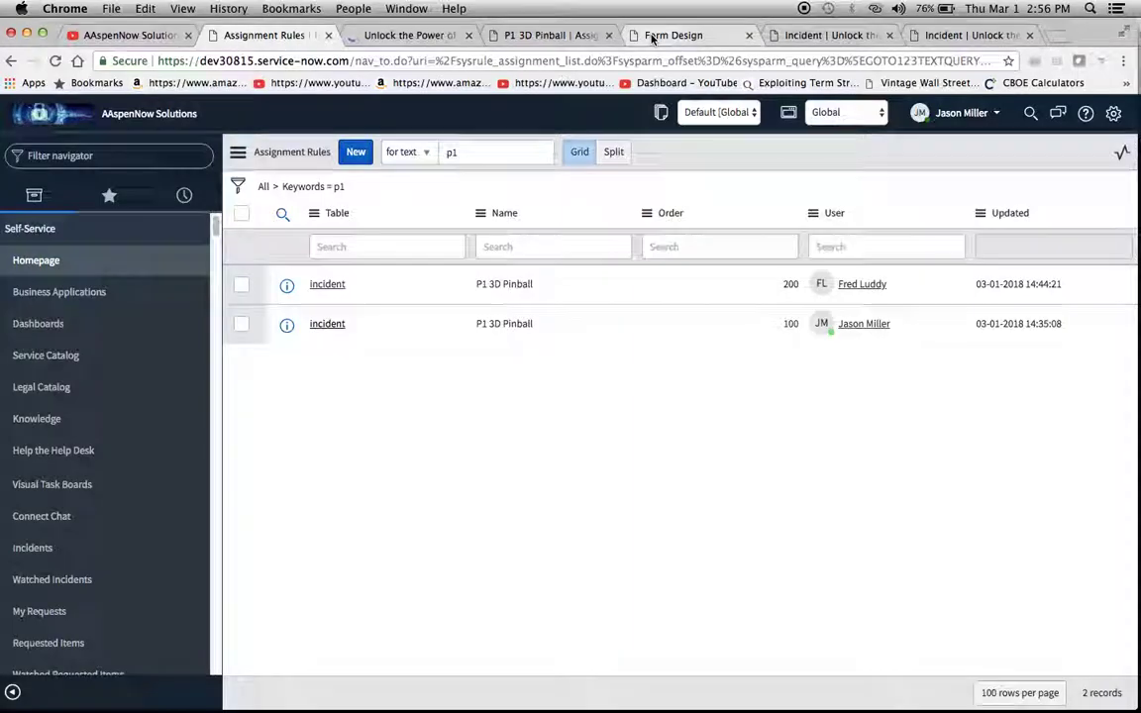
{"action": "left_click", "coordinate": [652, 38]}
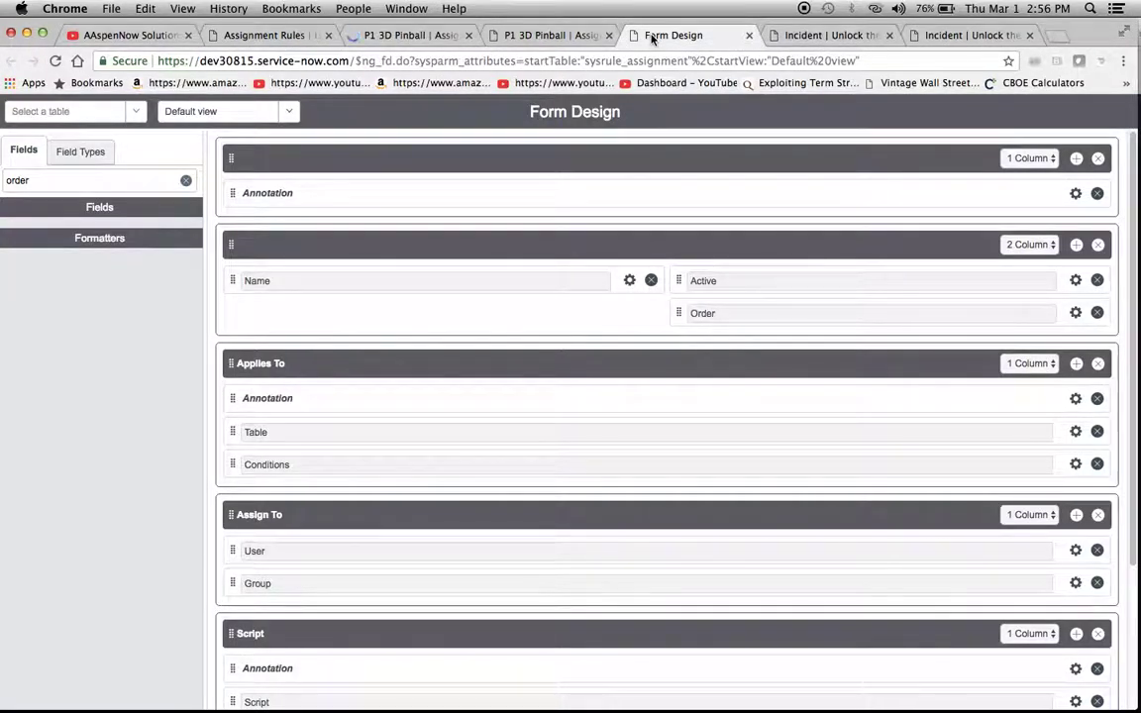
{"action": "left_click", "coordinate": [515, 34]}
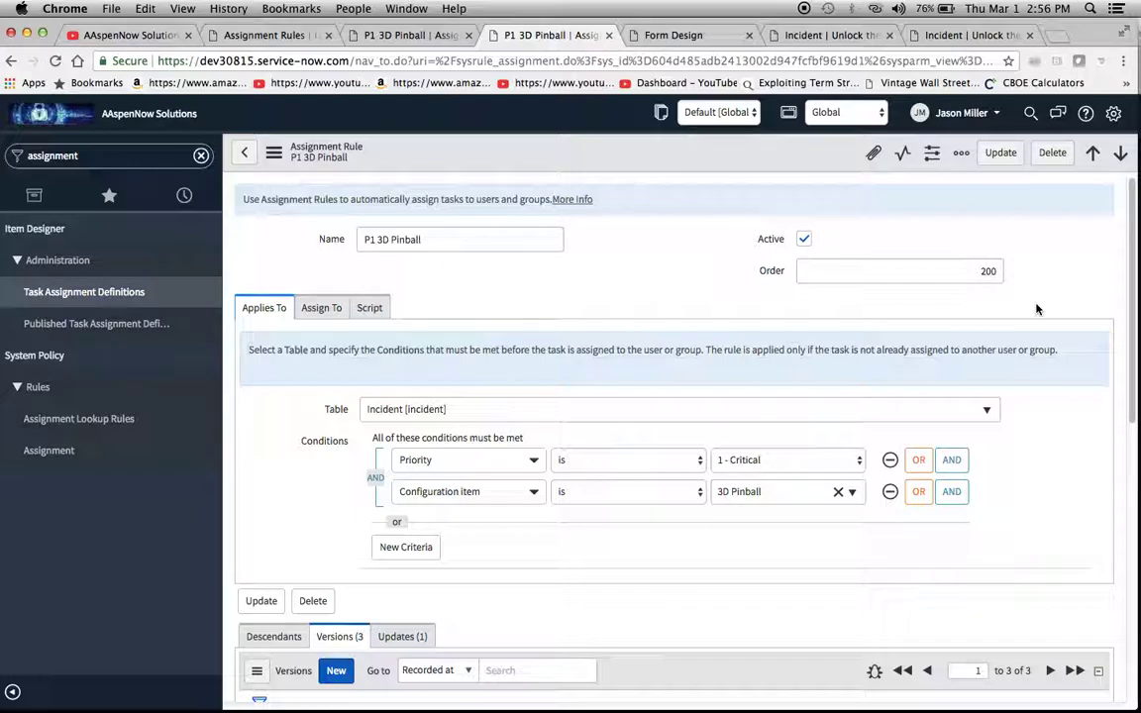
{"action": "left_click", "coordinate": [226, 37]}
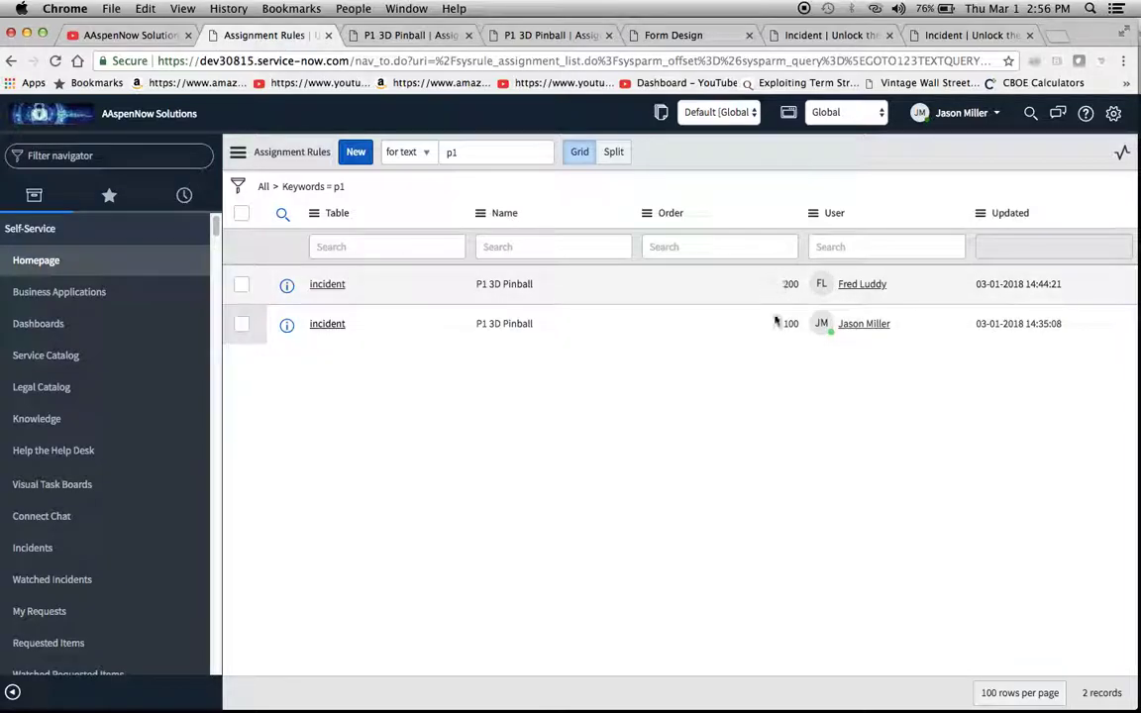
{"action": "left_click", "coordinate": [654, 36]}
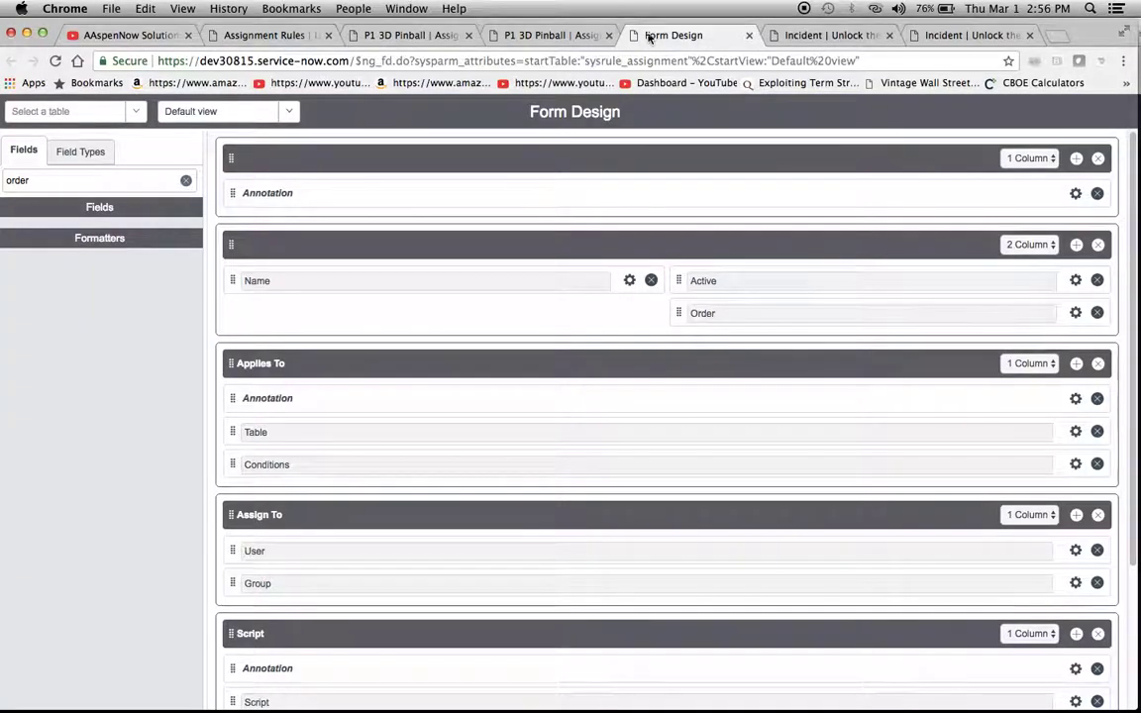
{"action": "left_click", "coordinate": [569, 40]}
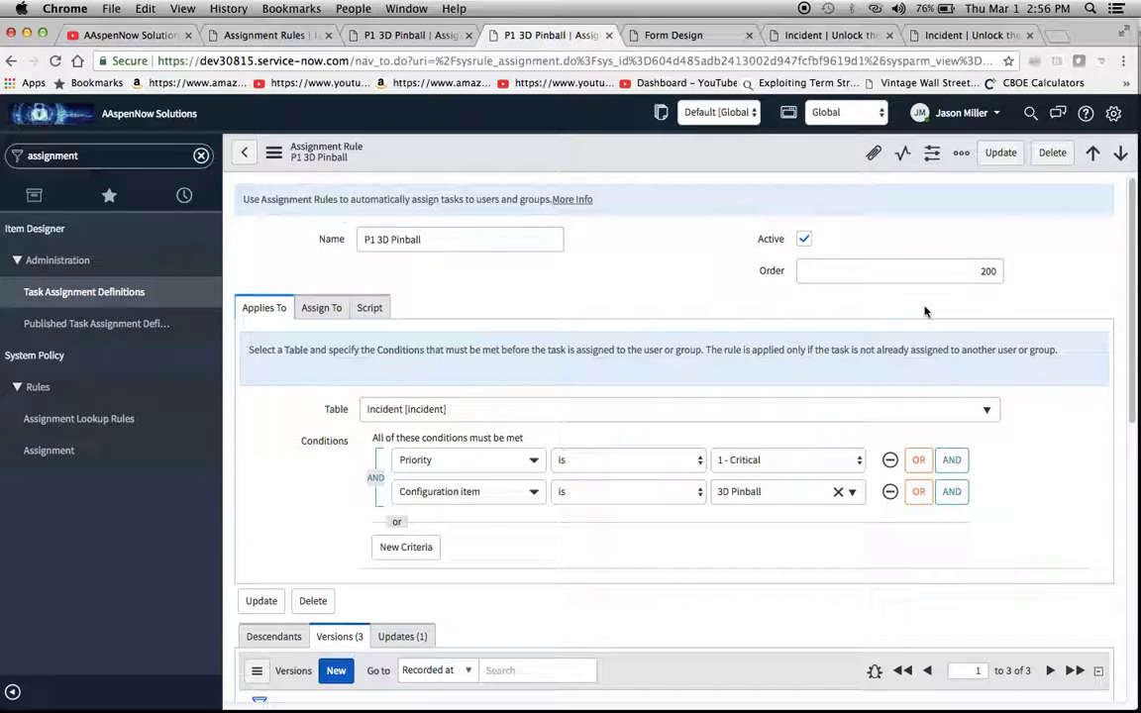
Reassign the rule to the new user and keep the priority condition at 1 - Critical.
{"action": "left_click", "coordinate": [320, 308]}
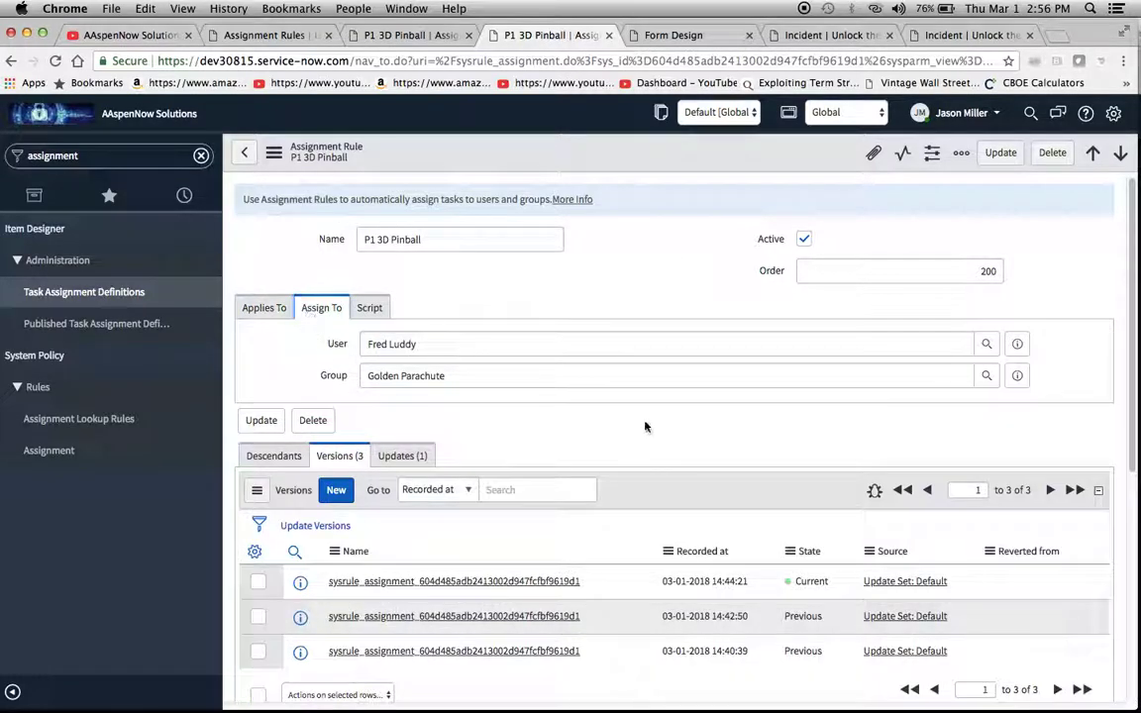
{"action": "left_click_drag", "start_coordinate": [441, 344], "coordinate": [301, 344]}
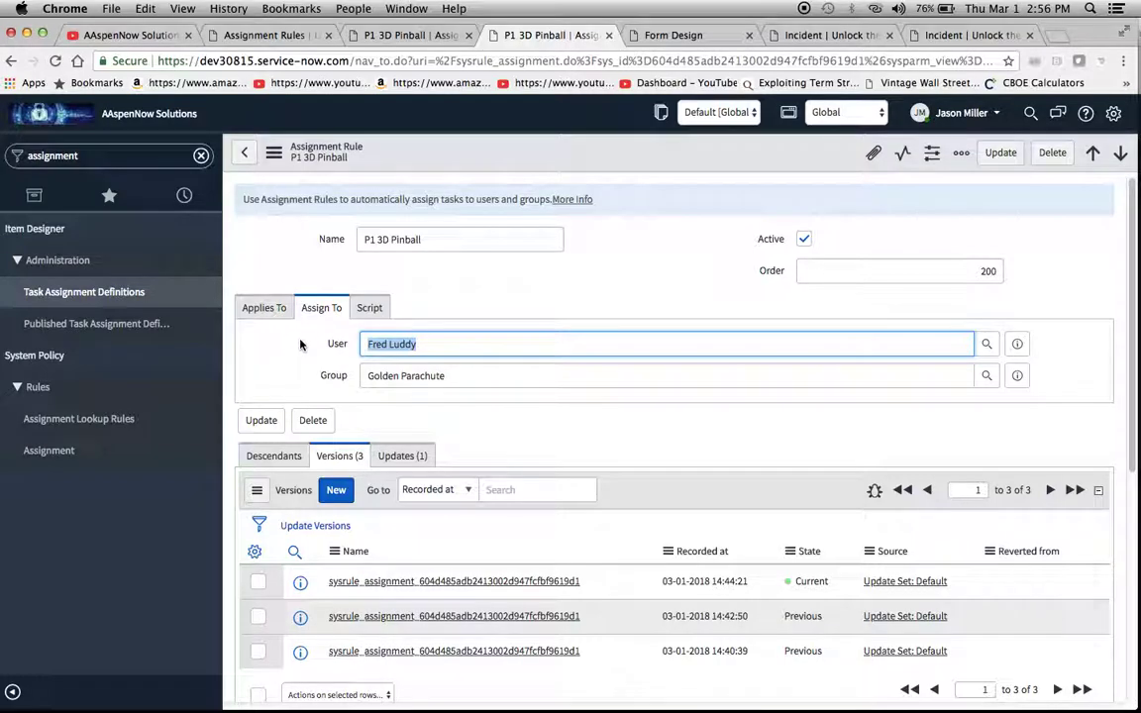
{"action": "type", "text": "abra"}
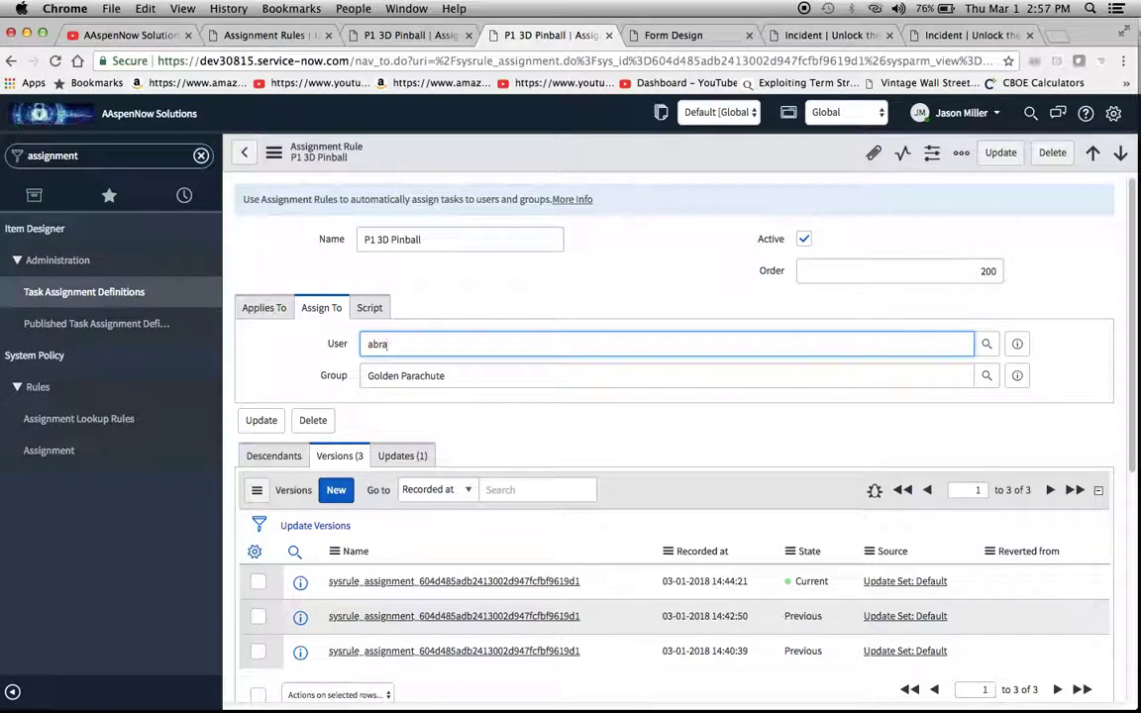
{"action": "type", "text": "ham"}
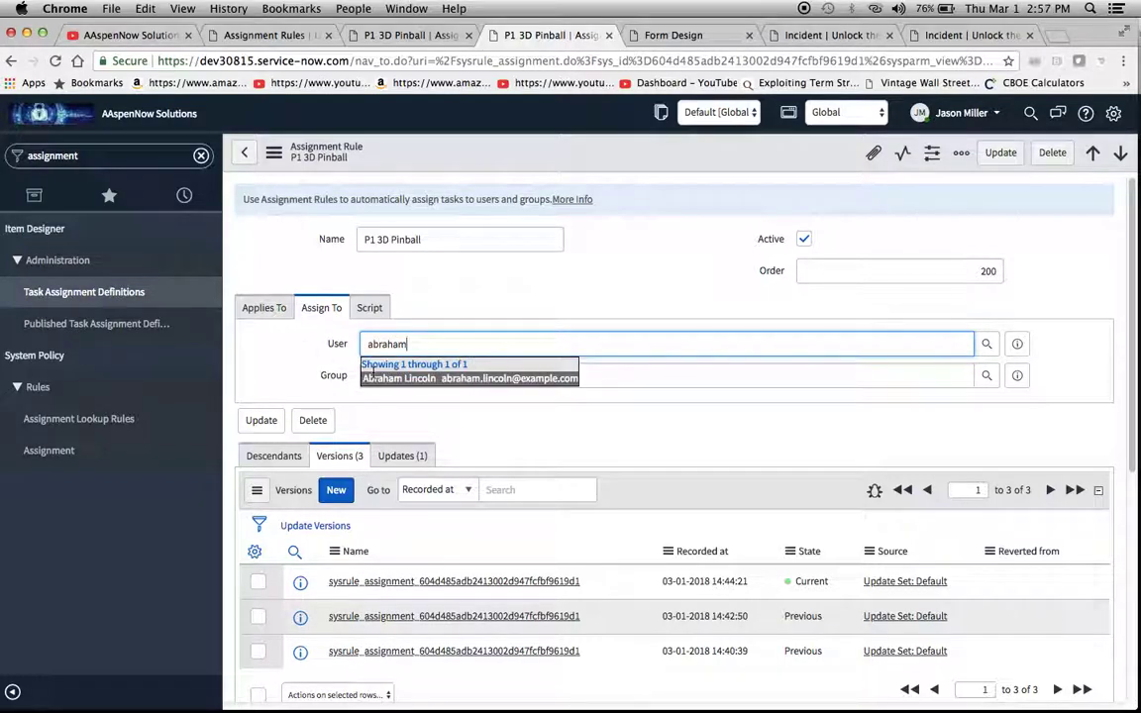
{"action": "left_click", "coordinate": [375, 377]}
{"action": "left_click", "coordinate": [264, 307]}
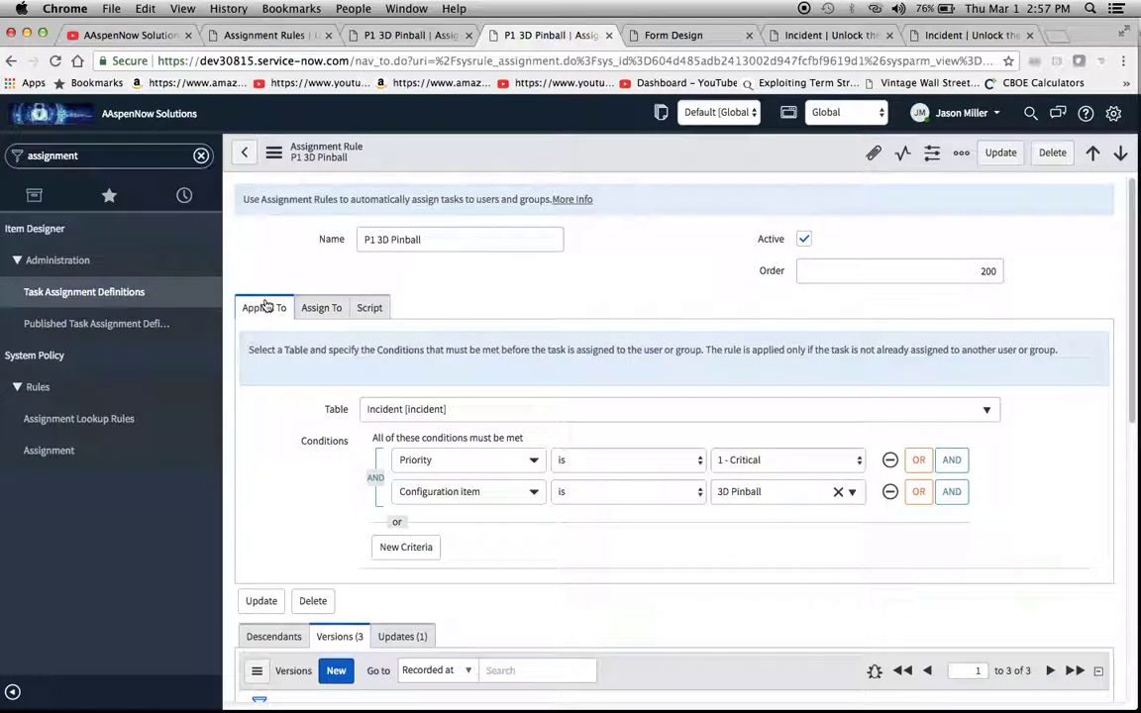
{"action": "left_click", "coordinate": [759, 468]}
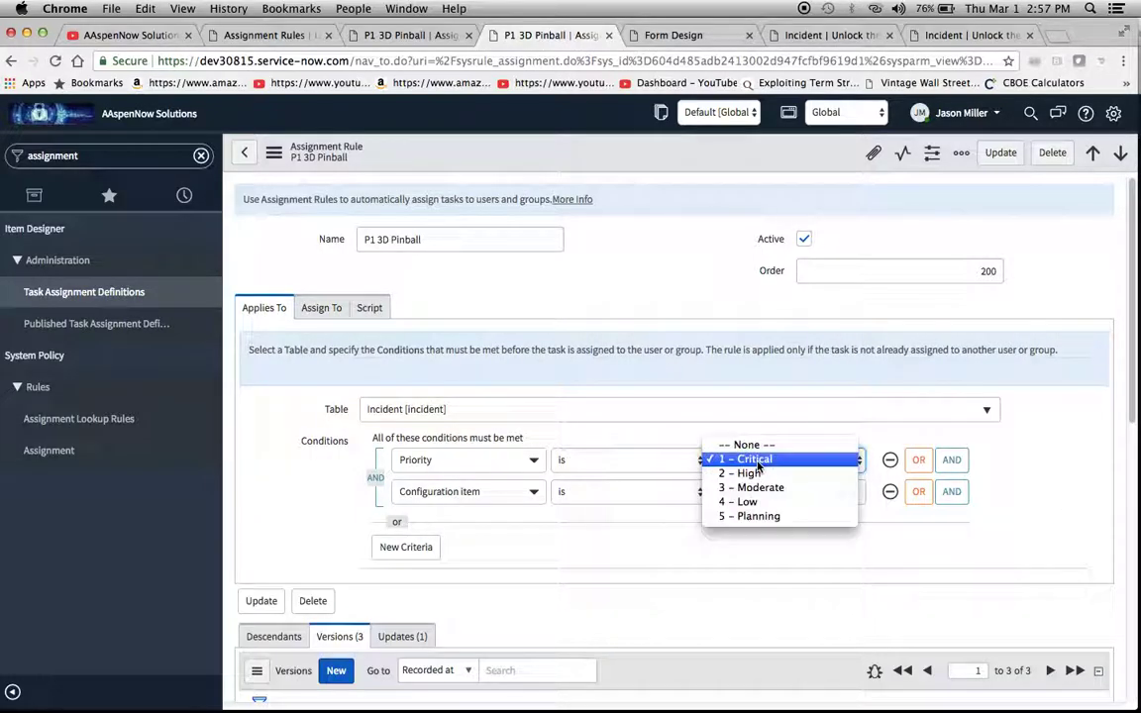
{"action": "left_click", "coordinate": [704, 460]}
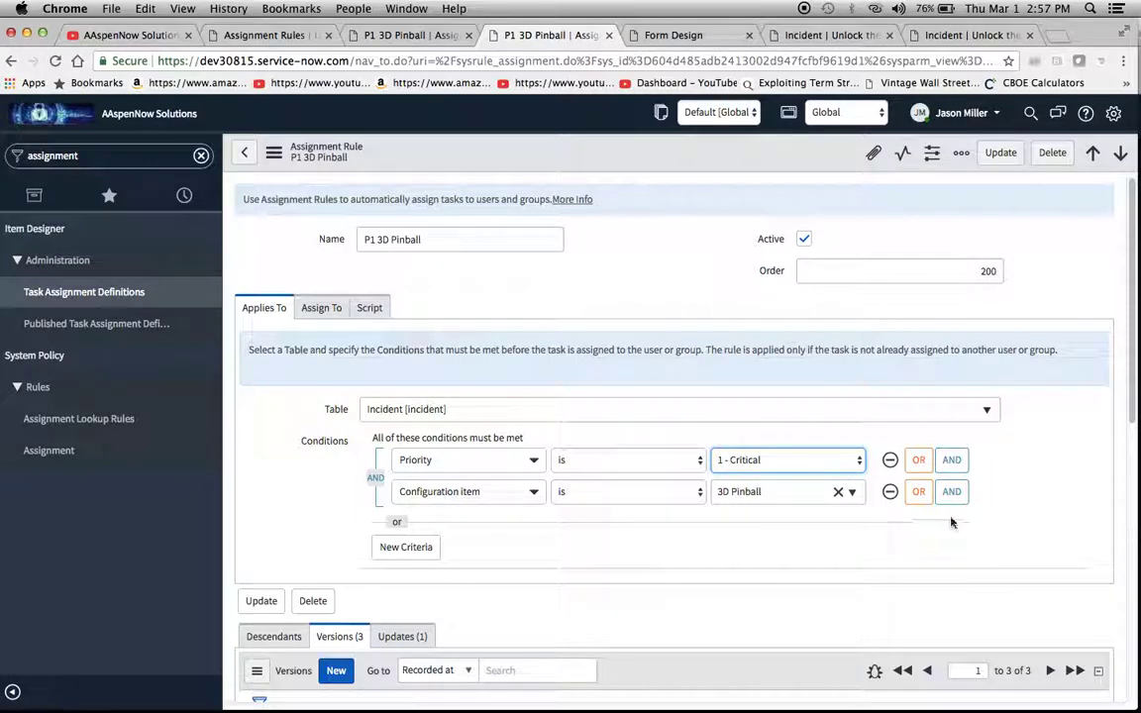
Change the Order to 300 and save it as a new rule with Insert and Stay.
{"action": "left_click", "coordinate": [981, 271]}
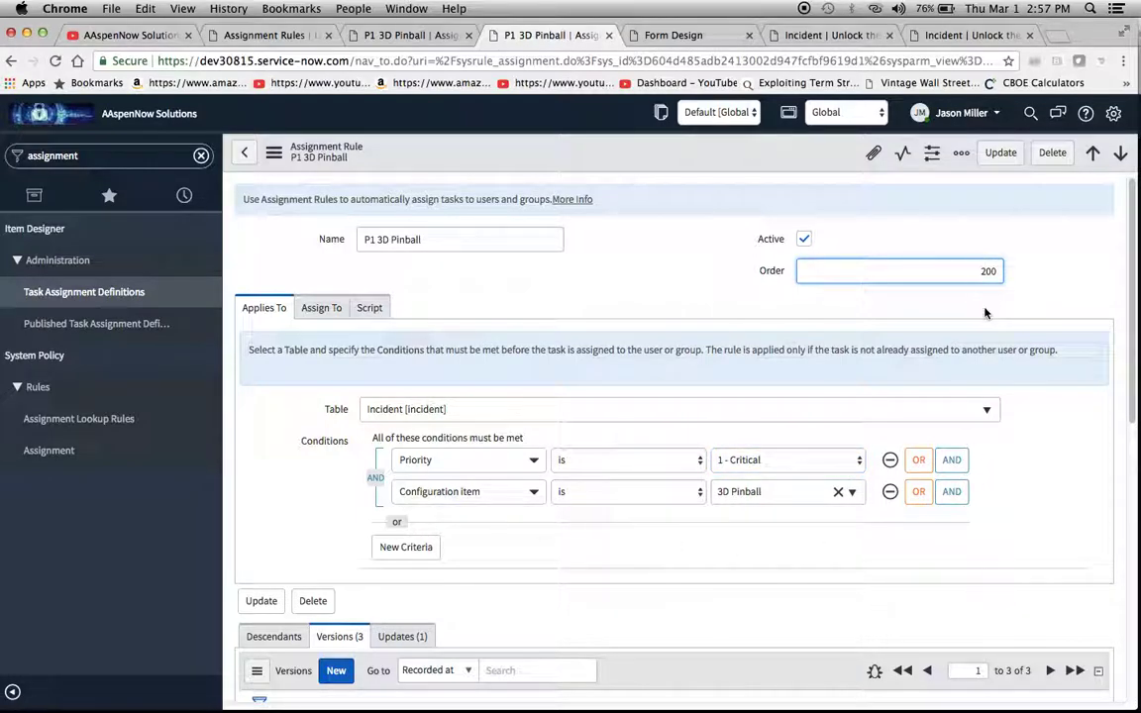
{"action": "key", "text": "Right"}
{"action": "type", "text": "3"}
{"action": "left_click", "coordinate": [652, 298]}
{"action": "left_click", "coordinate": [273, 156]}
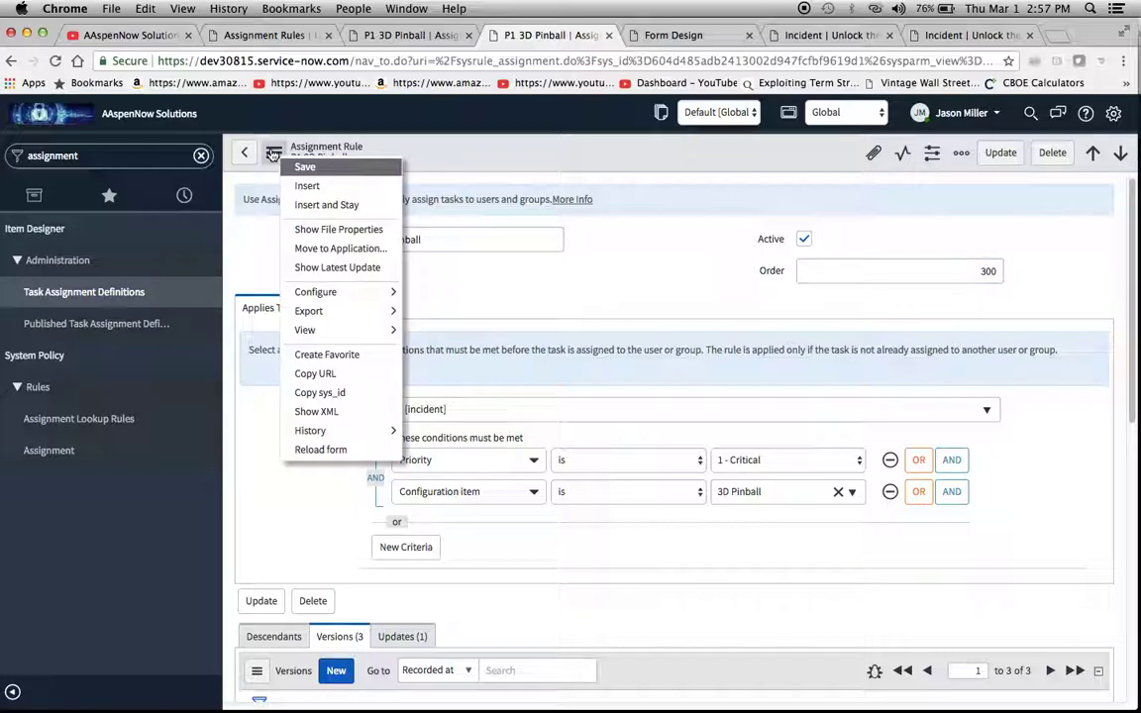
{"action": "left_click", "coordinate": [317, 202]}
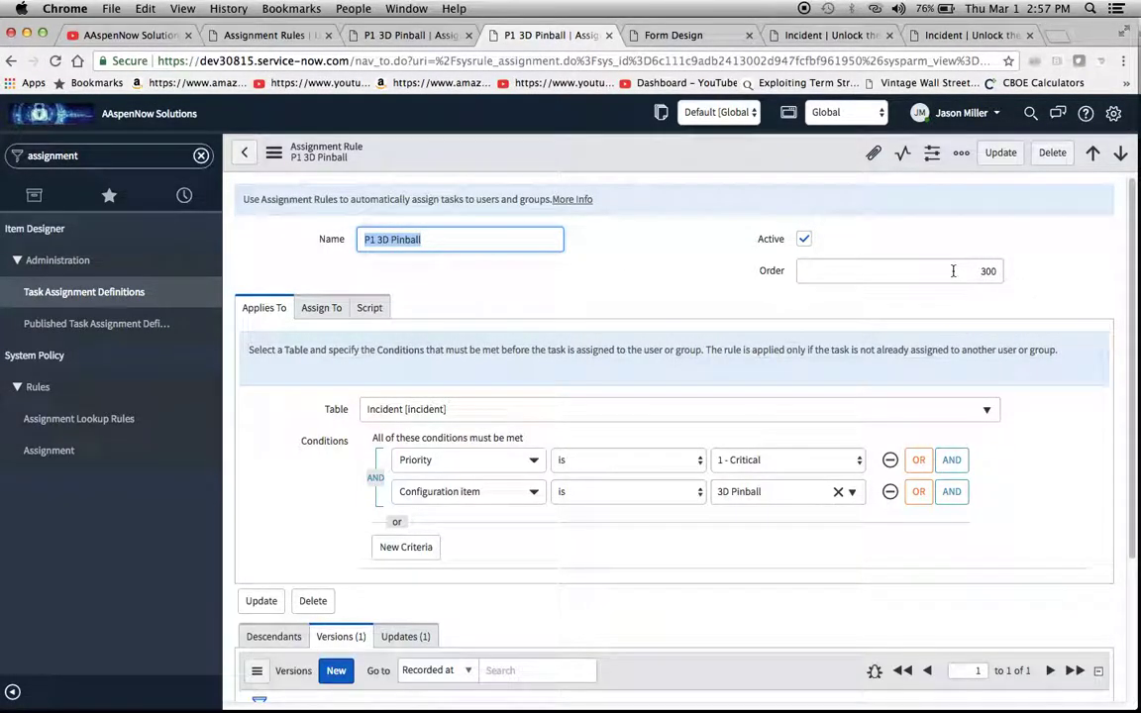
Reload the Assignment Rules list so the order-300 P1 3D Pinball rule appears, then return to the incident.
{"action": "left_click", "coordinate": [264, 34]}
{"action": "right_click", "coordinate": [709, 151]}
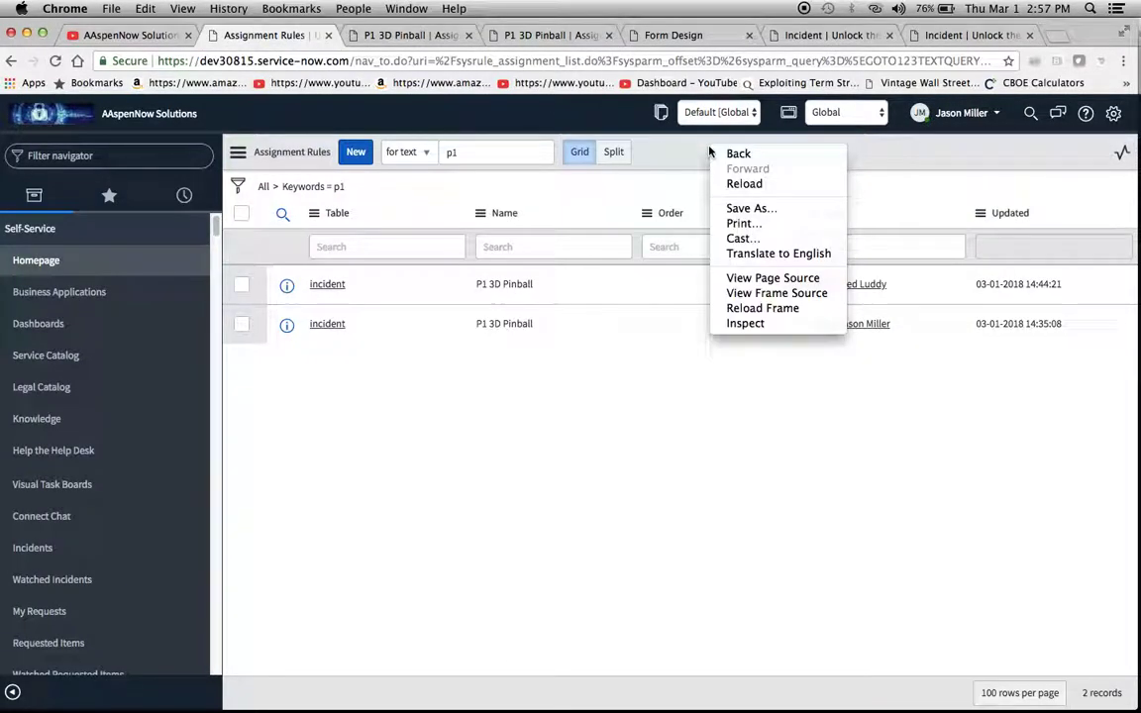
{"action": "left_click", "coordinate": [614, 222]}
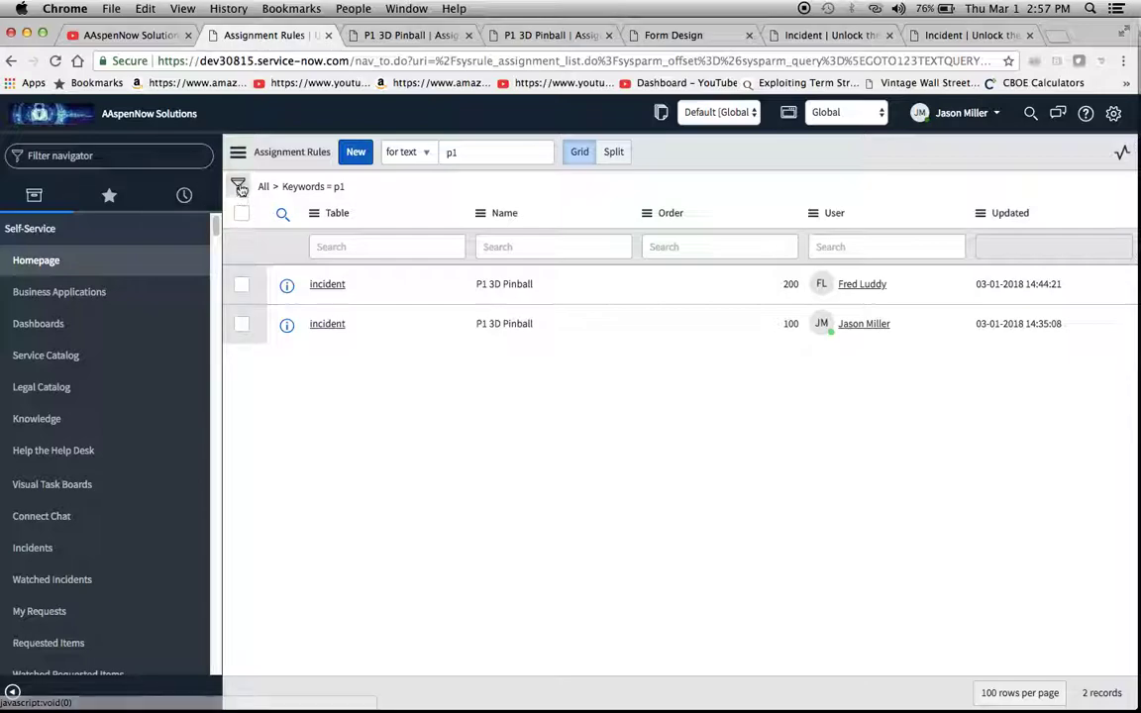
{"action": "left_click", "coordinate": [55, 60]}
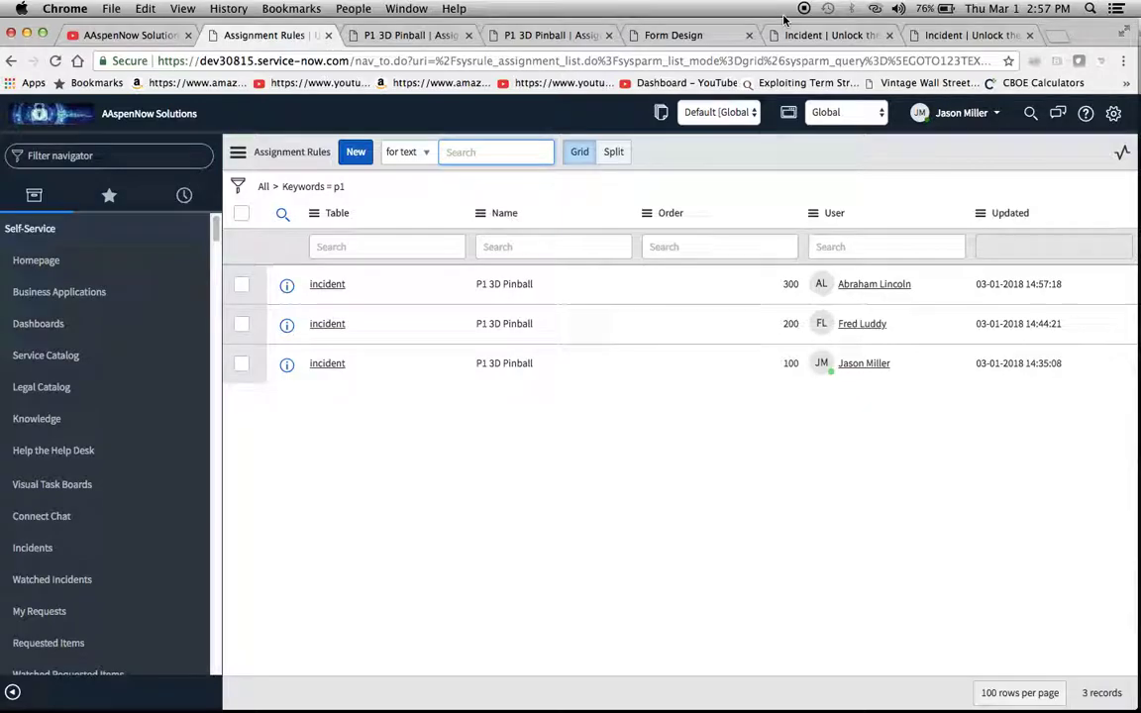
{"action": "left_click", "coordinate": [812, 35]}
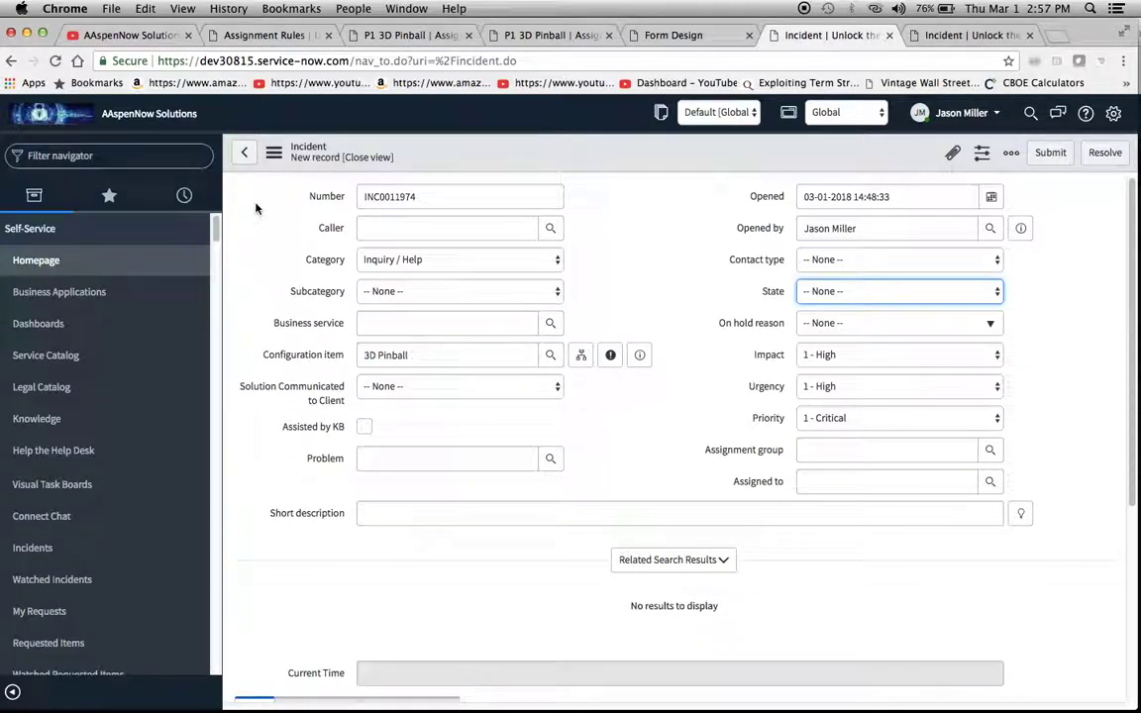
Save the critical 3D Pinball incident, then check the list shows rules ordered 300, 200 and 100.
{"action": "left_click", "coordinate": [273, 153]}
{"action": "left_click", "coordinate": [300, 167]}
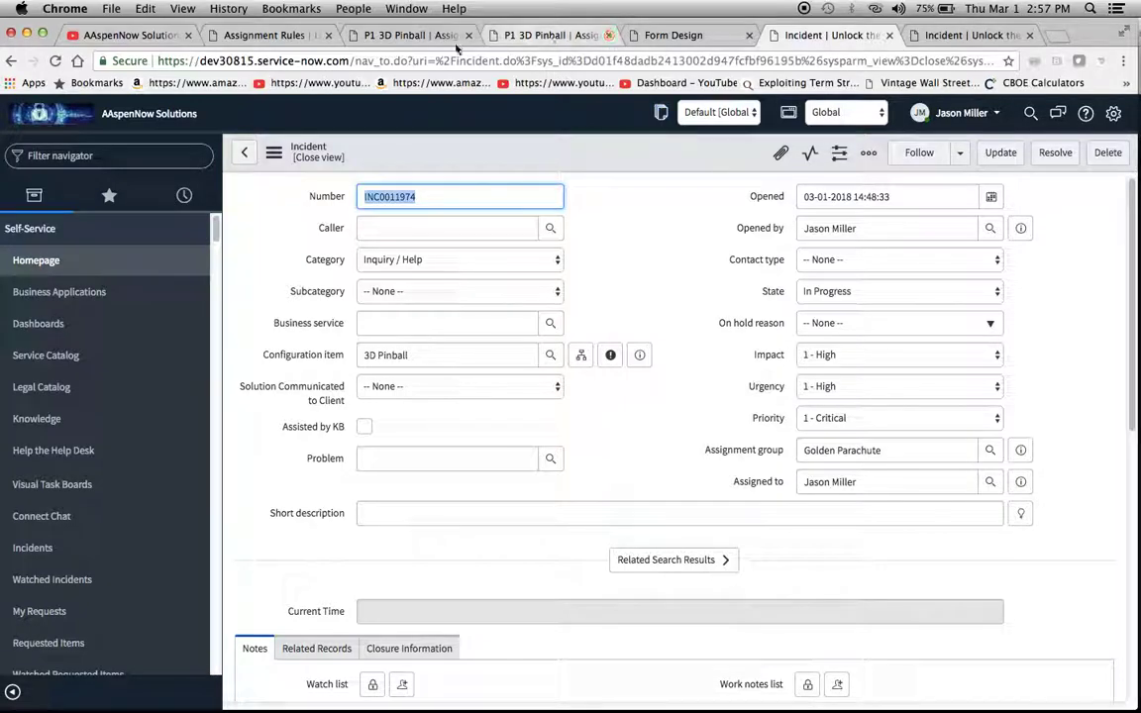
{"action": "left_click", "coordinate": [289, 35]}
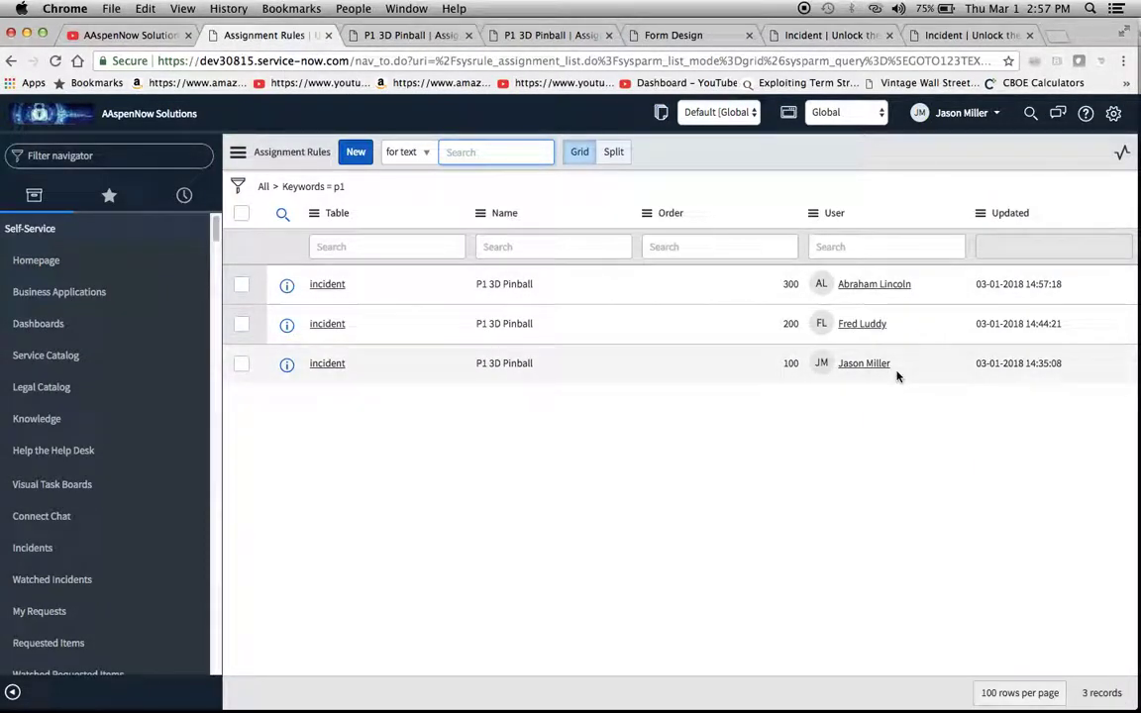
Edit the newest rule's Order inline from 300 to 50 and save it.
{"action": "left_click", "coordinate": [788, 284]}
{"action": "double_click", "coordinate": [788, 284]}
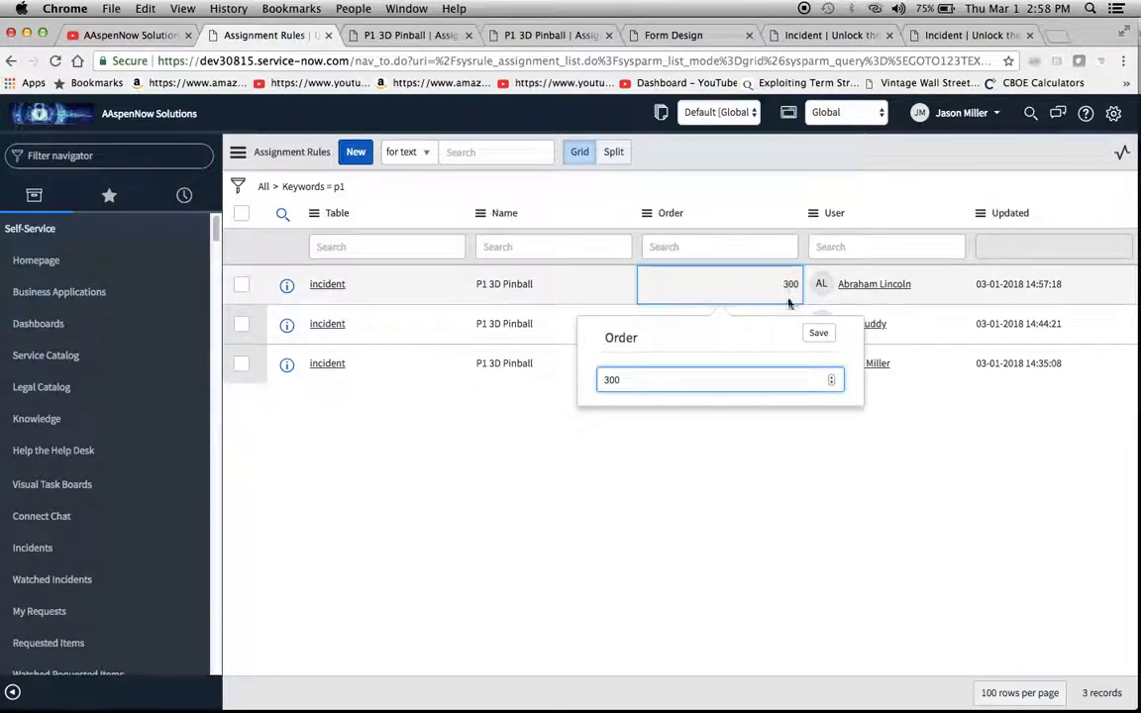
{"action": "key", "text": "BackSpace"}
{"action": "key", "text": "BackSpace"}
{"action": "key", "text": "BackSpace"}
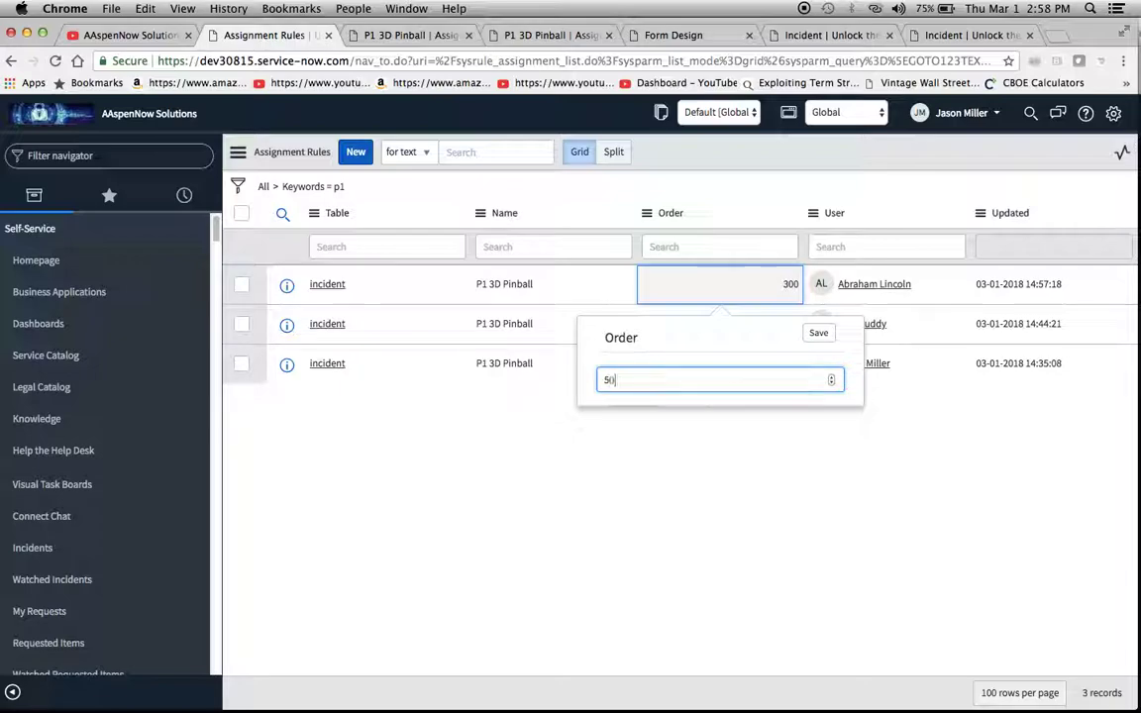
{"action": "type", "text": "50"}
{"action": "left_click", "coordinate": [818, 332]}
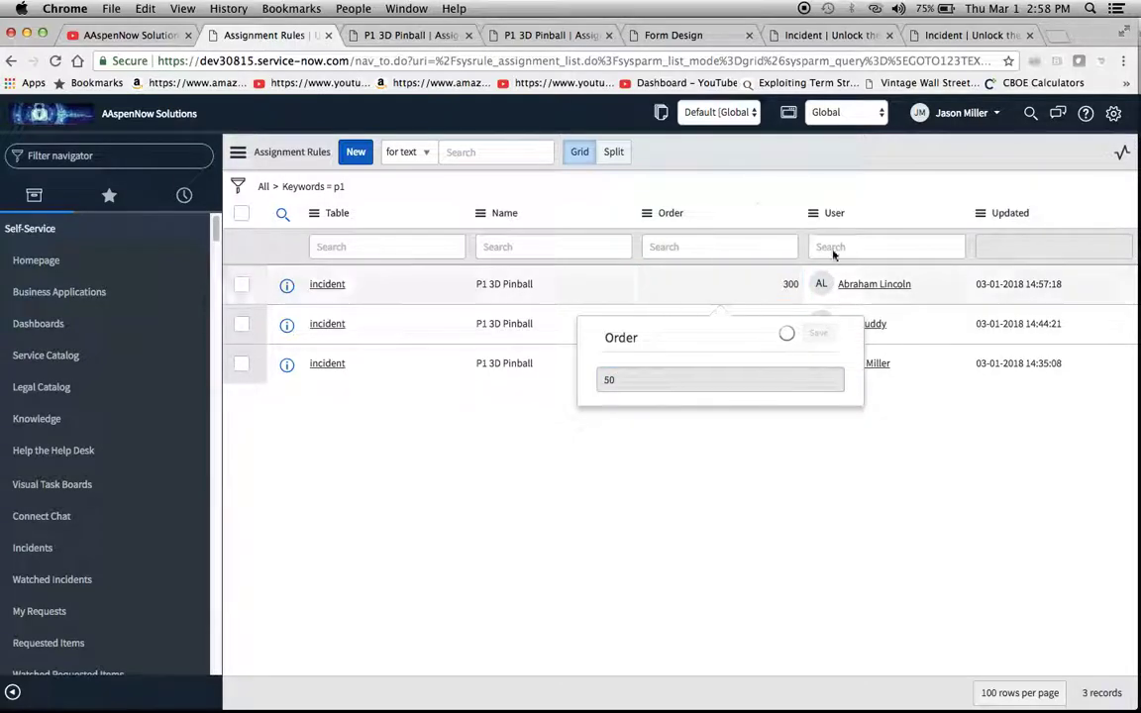
{"action": "left_click", "coordinate": [940, 36]}
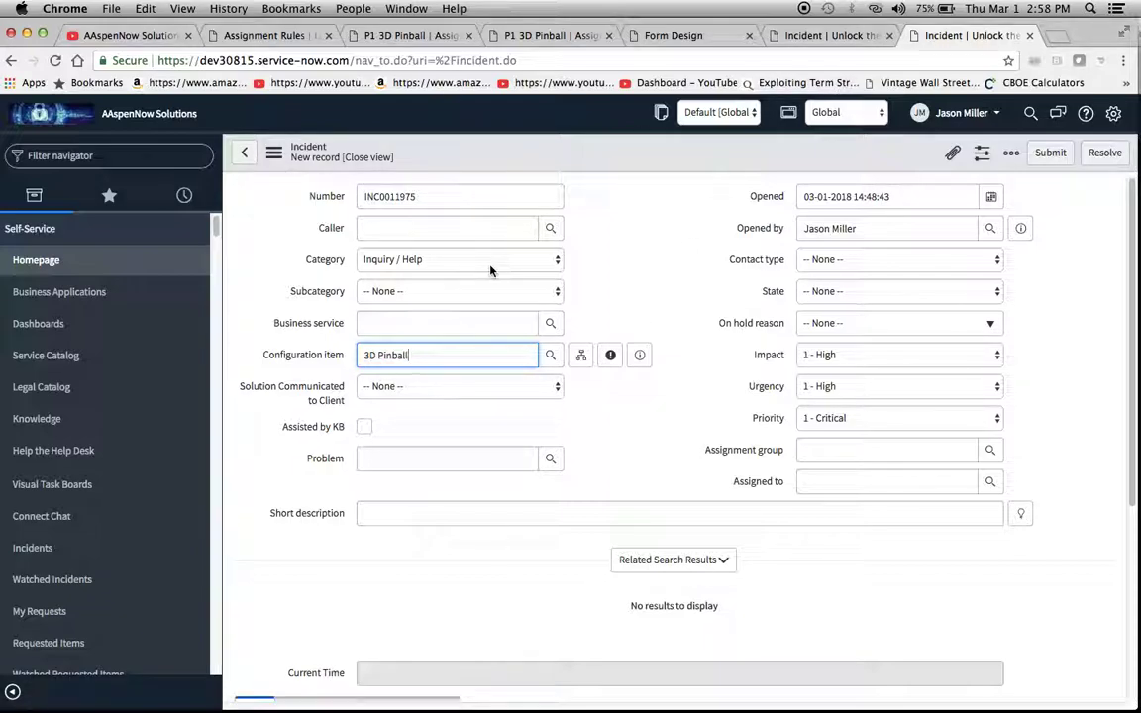
Save the second critical 3D Pinball incident from the form's actions menu.
{"action": "left_click", "coordinate": [275, 154]}
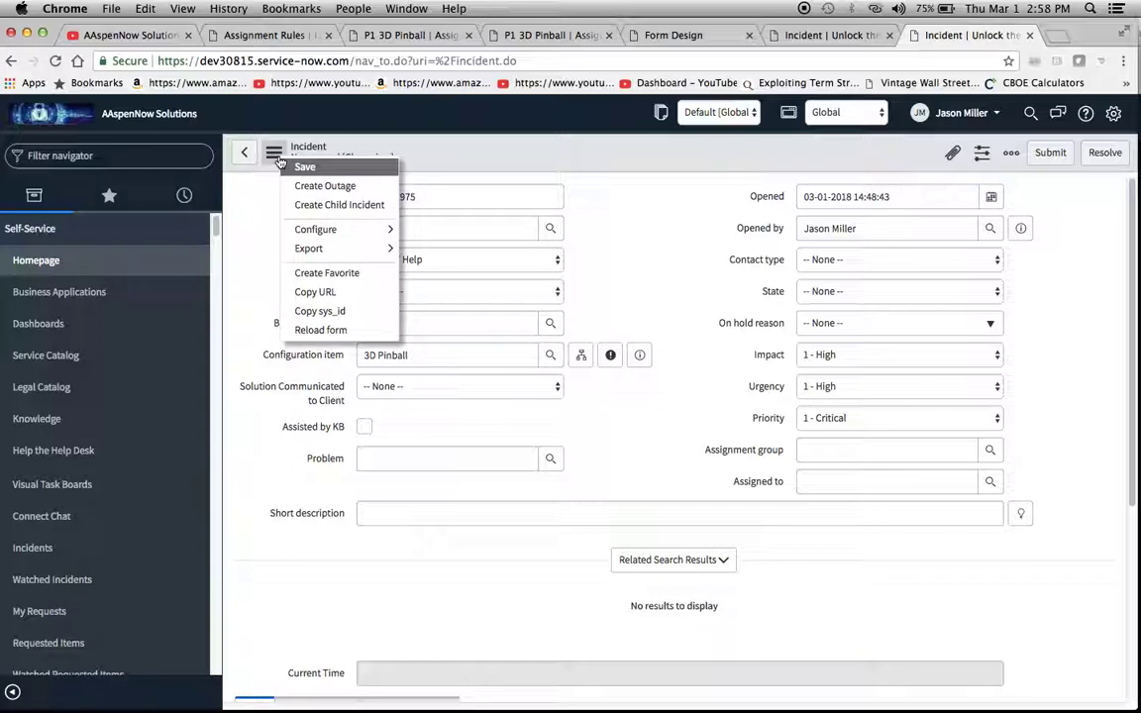
{"action": "left_click", "coordinate": [305, 165]}
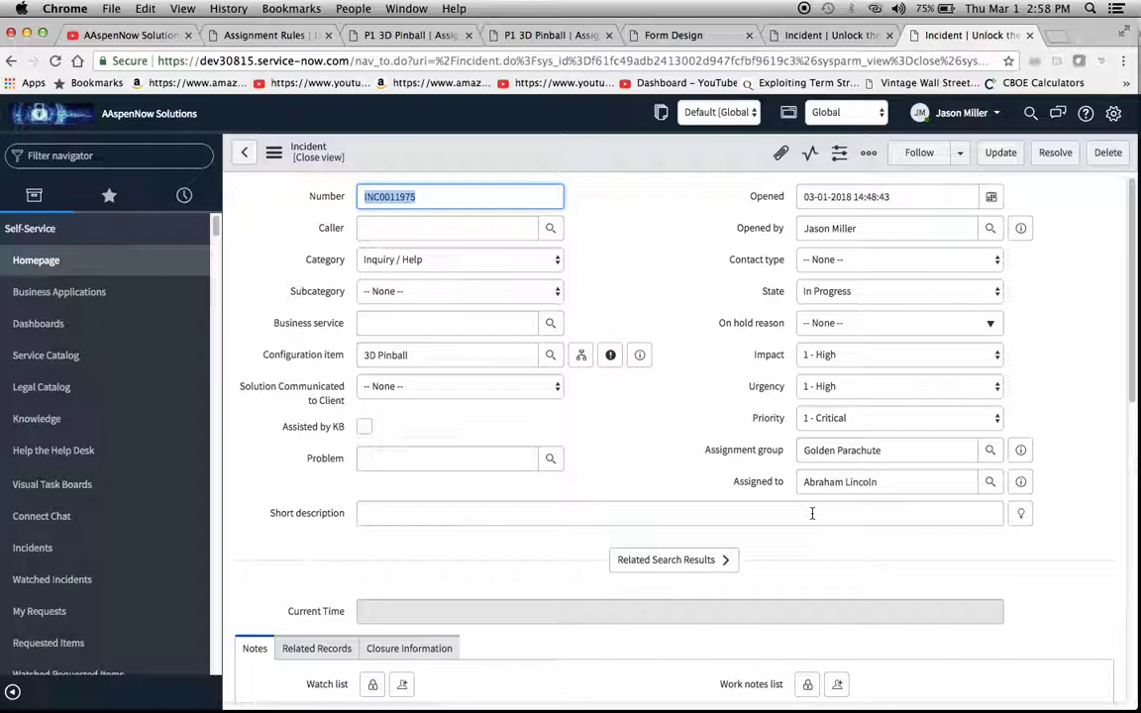
Reopen the newest rule's form, now showing Order 50, and view its actions menu.
{"action": "left_click", "coordinate": [549, 34]}
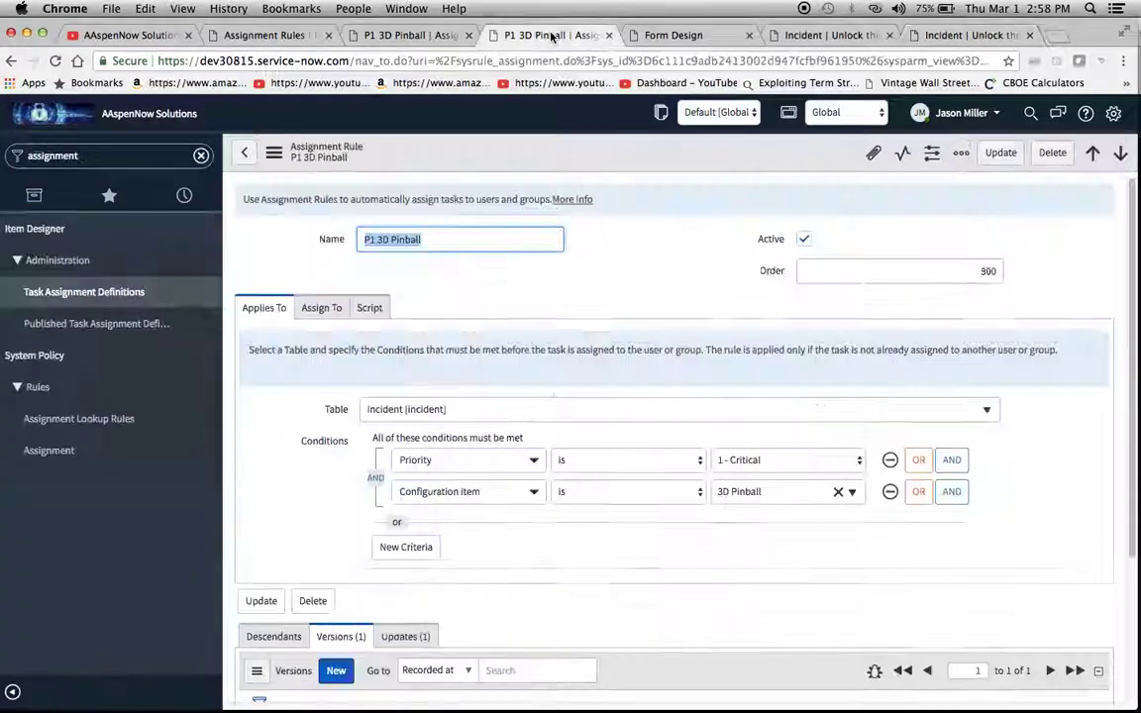
{"action": "left_click", "coordinate": [274, 153]}
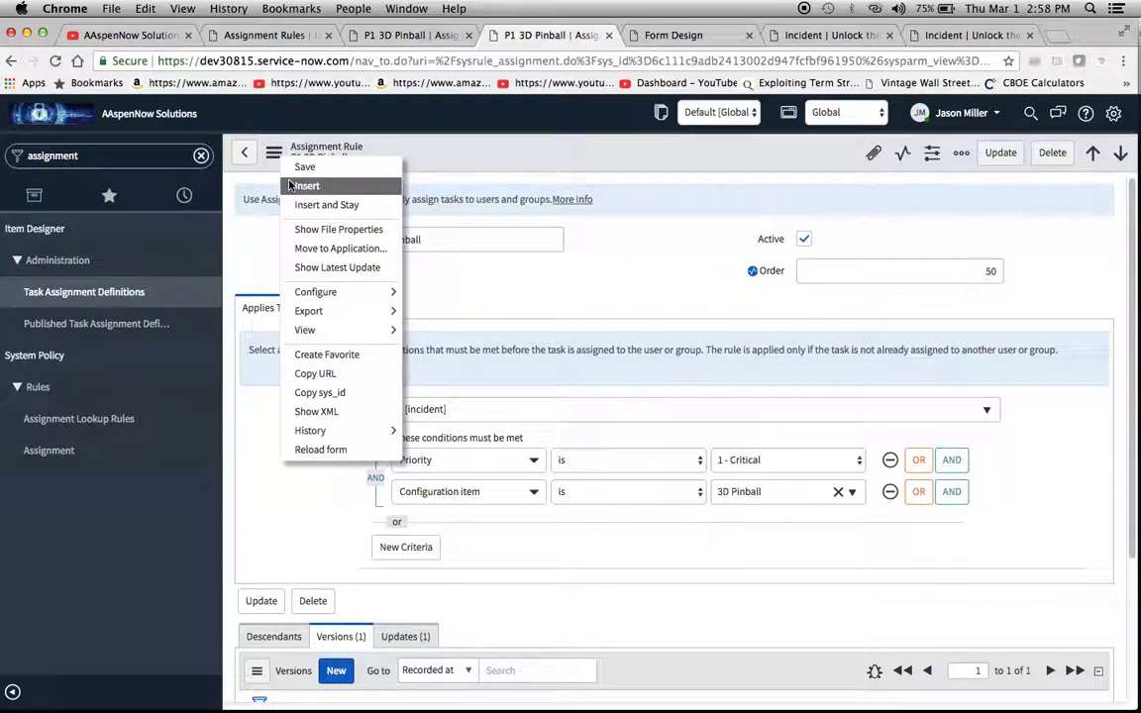